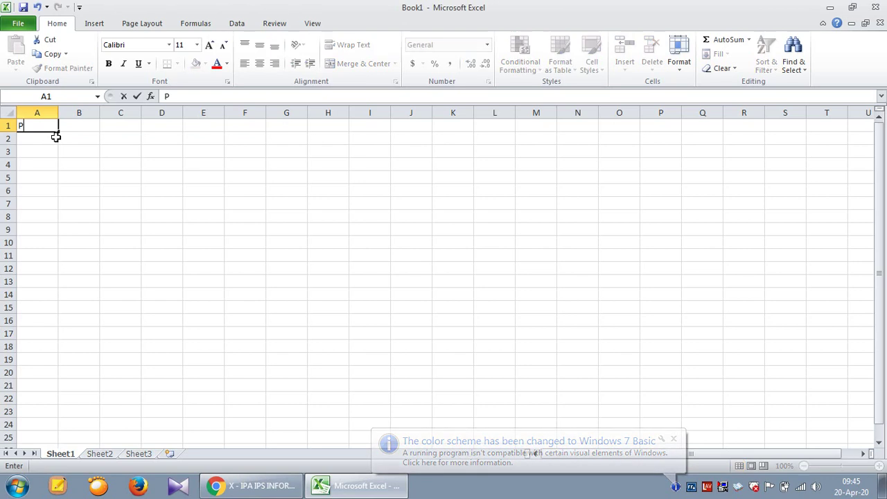
Step: Enter the company title PT. HARAPAN in cell A1
type("PT. Harahap")
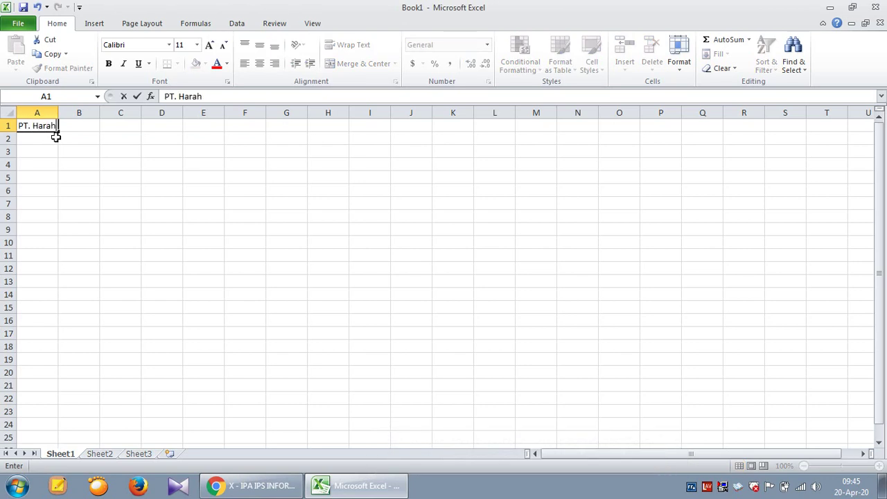
key("BackSpace")
key("BackSpace")
key("BackSpace")
key("BackSpace")
key("BackSpace")
key("BackSpace")
type("ARAPAN")
key("Return")
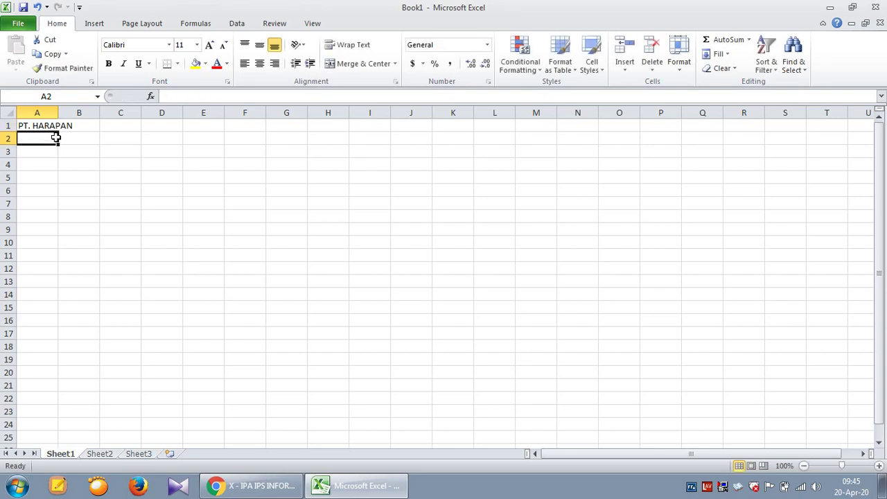
Step: Enter the table title DAFTAR PENILAIAN TELEVISI in cell A2
type("DAFTAR PEN")
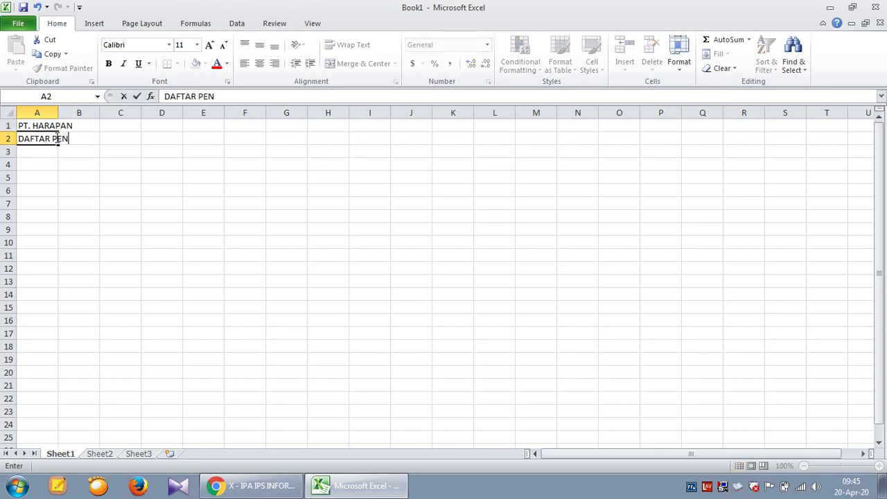
type("ILAIAN TELEVISI")
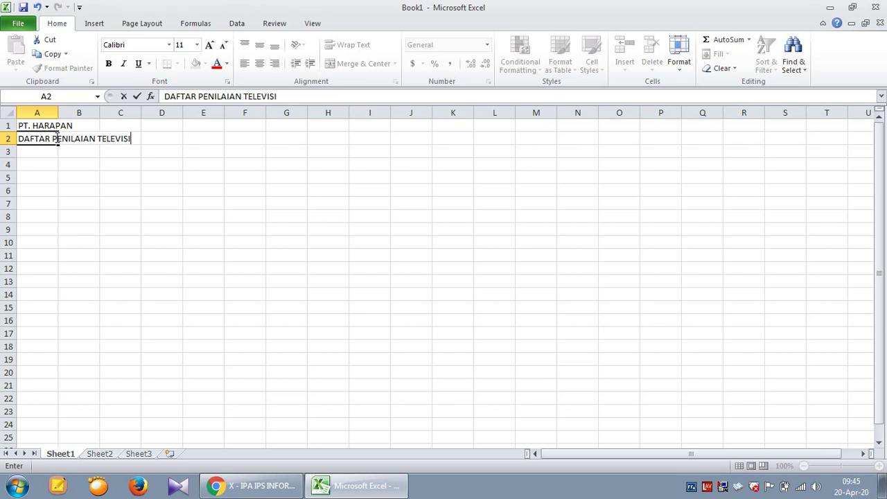
key("Return")
key("Return")
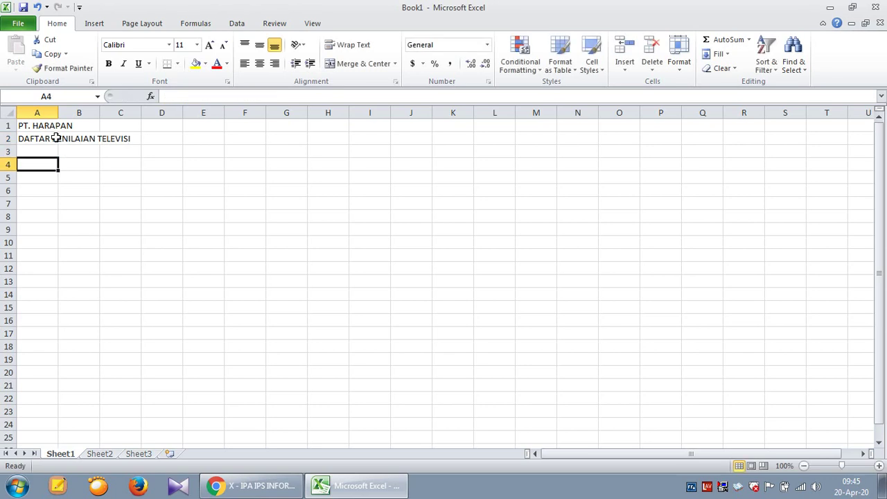
Step: Enter the column headers NO, KODE, JML and MERK in cells A4 to D4
type("NO")
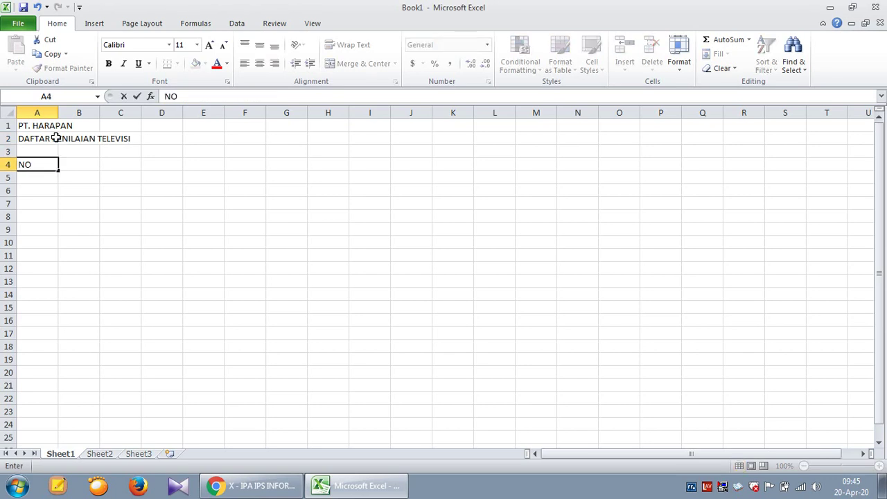
key("Tab")
type("KODE")
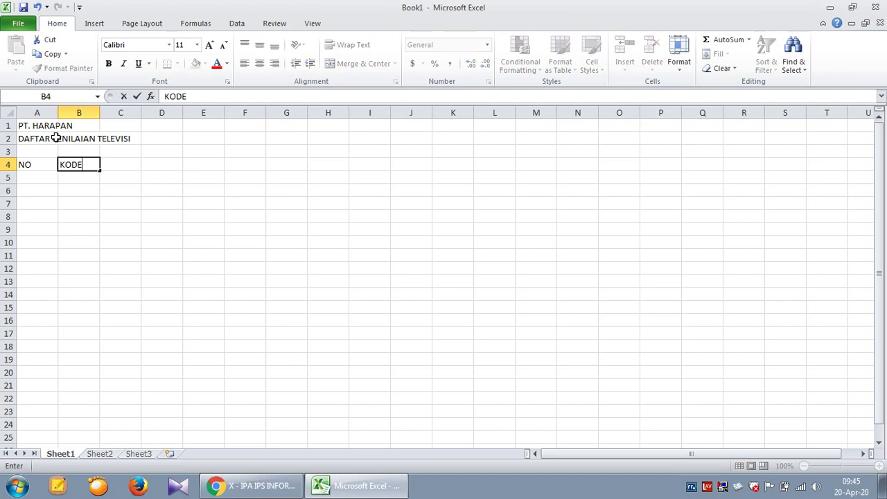
key("Tab")
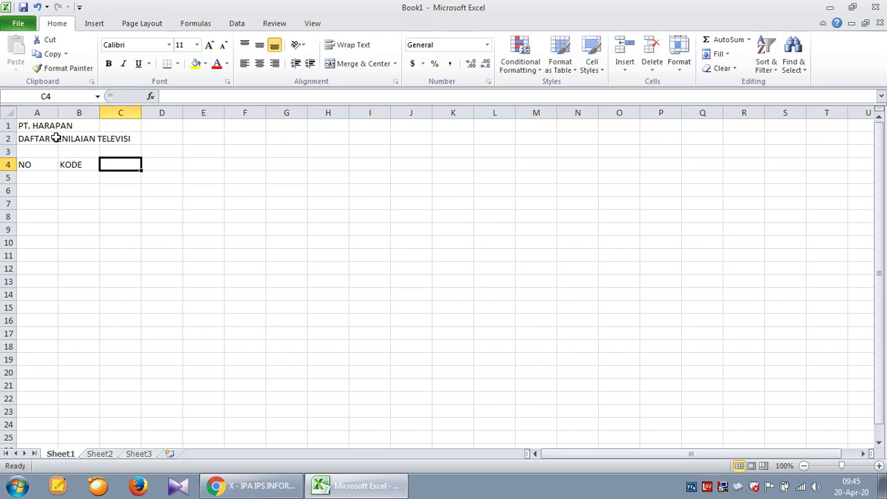
type("JML")
key("Tab")
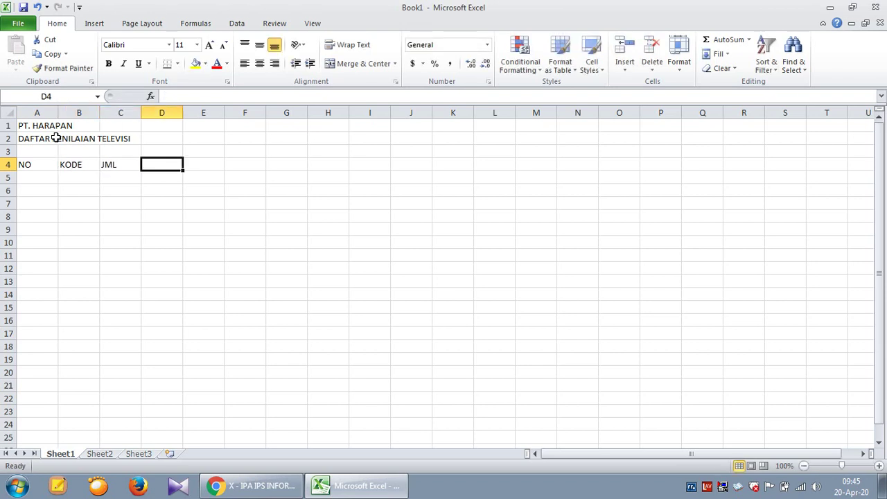
type("MERK")
key("Tab")
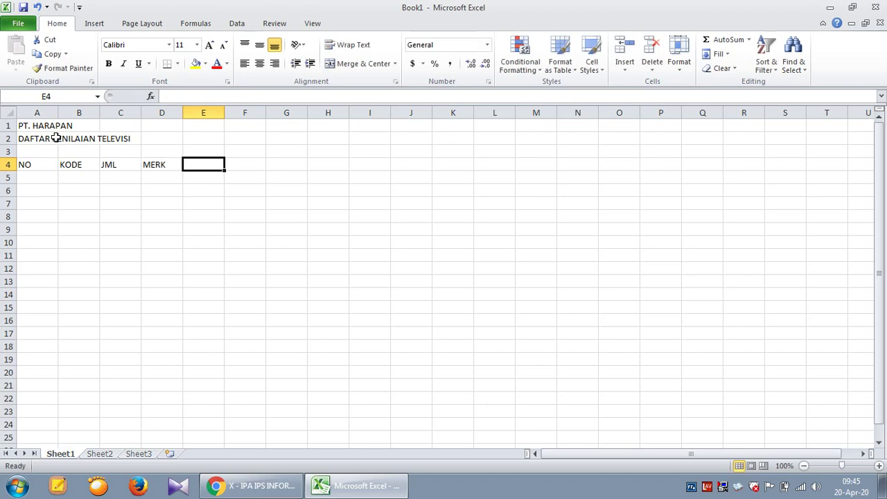
Step: Continue the header row with LAYAR, UKURAN, HARGA, TERJUAL and TOTAL in cells E4 to I4
type("LAYAR")
key("Tab")
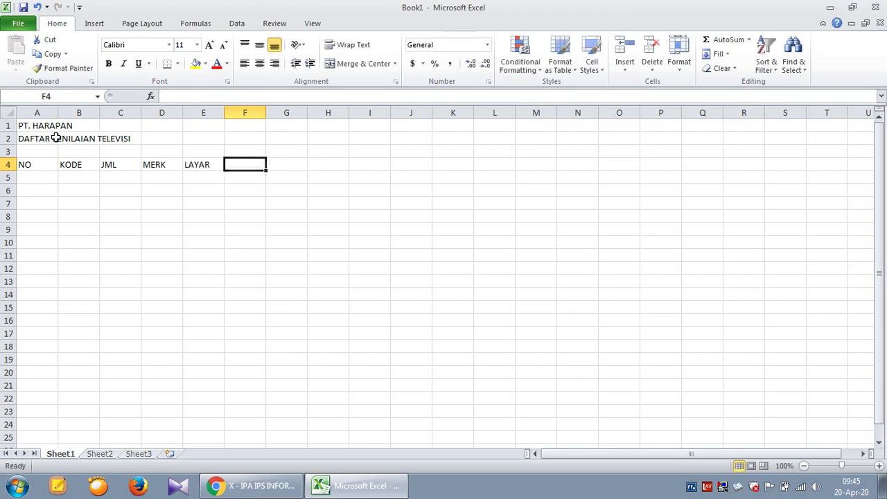
type("UKURAN")
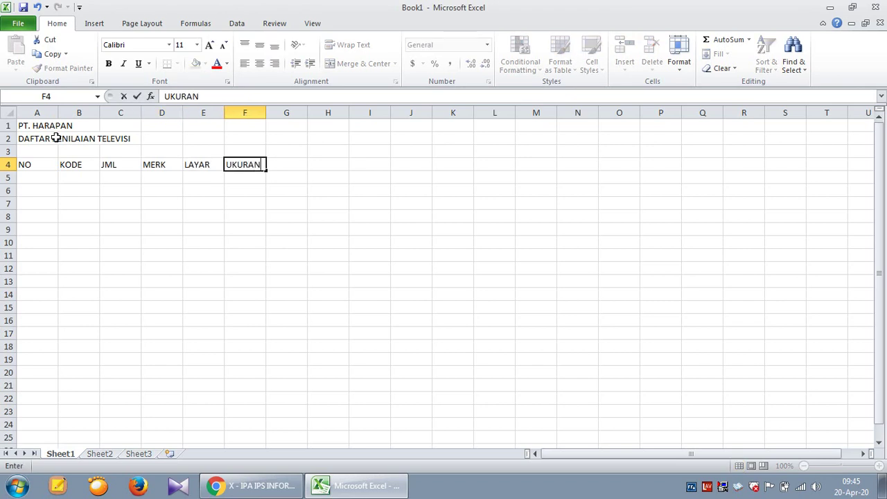
key("Tab")
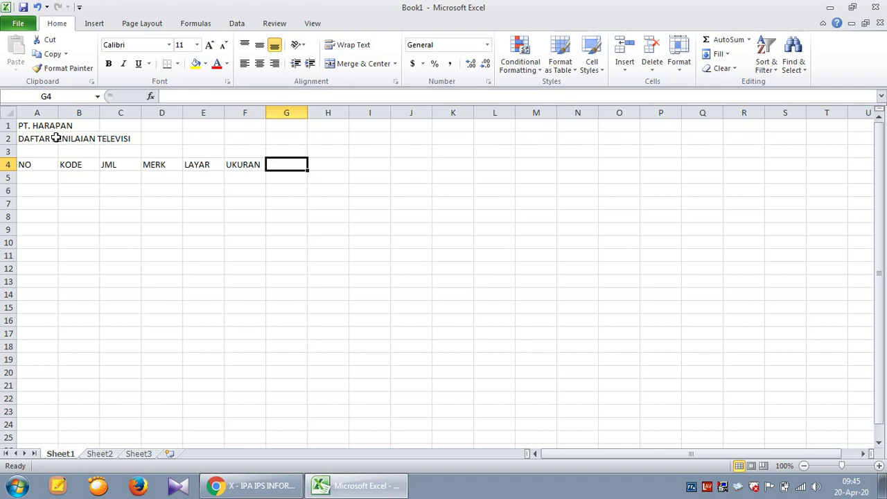
type("HARGA")
key("Tab")
type("TERJUAL")
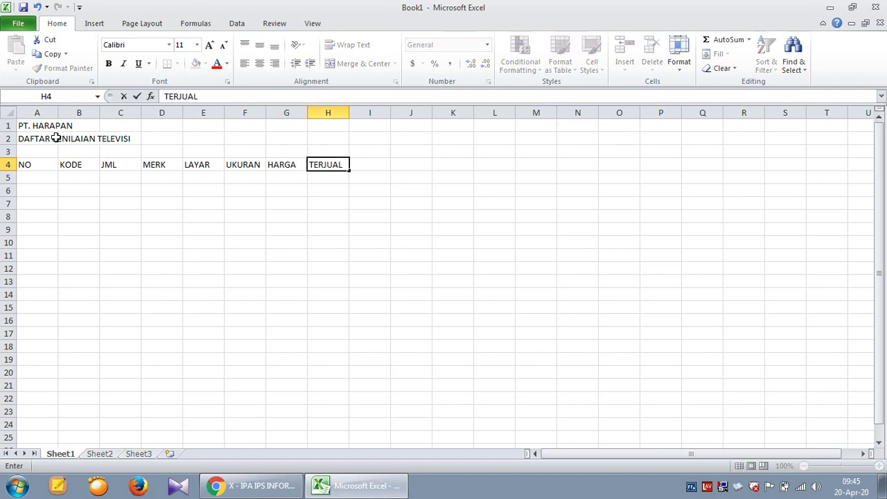
key("Tab")
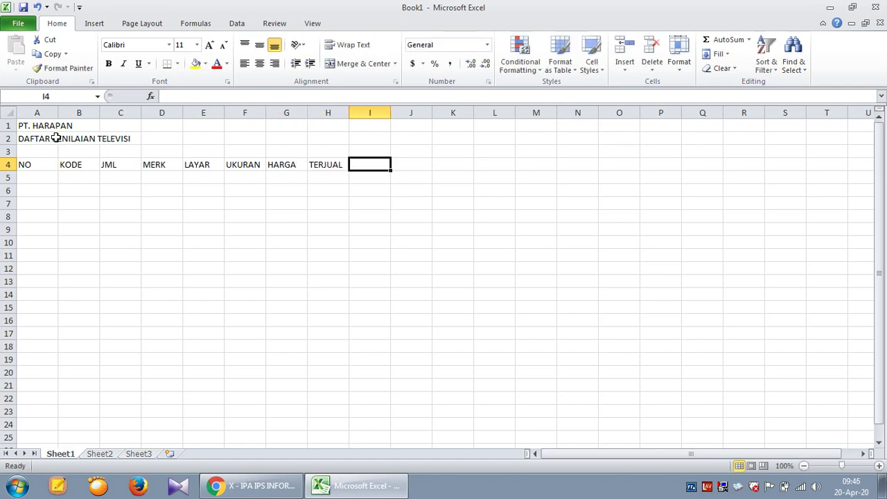
type("TOTAL")
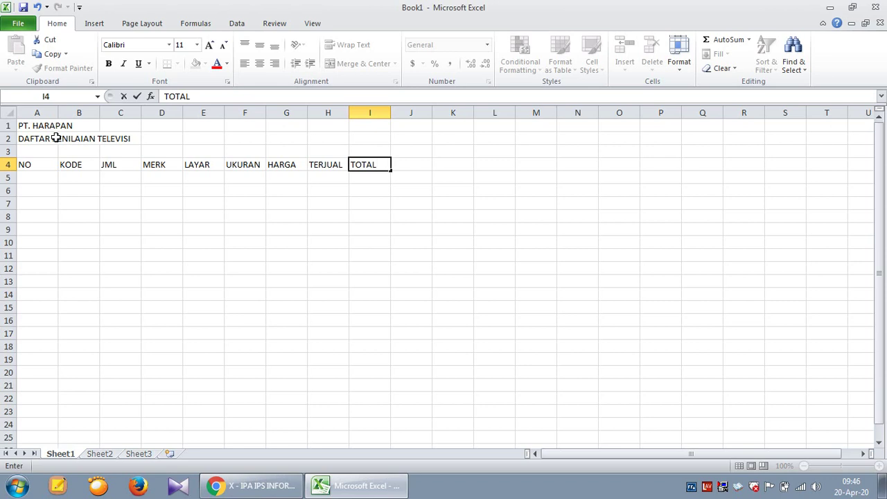
key("Down")
Step: Number the NO column by entering 1 and 2 in A5 and A6 and filling the series down to A15
key("Left")
key("Left")
key("Left")
key("Left")
key("Left")
key("Left")
key("Left")
key("Left")
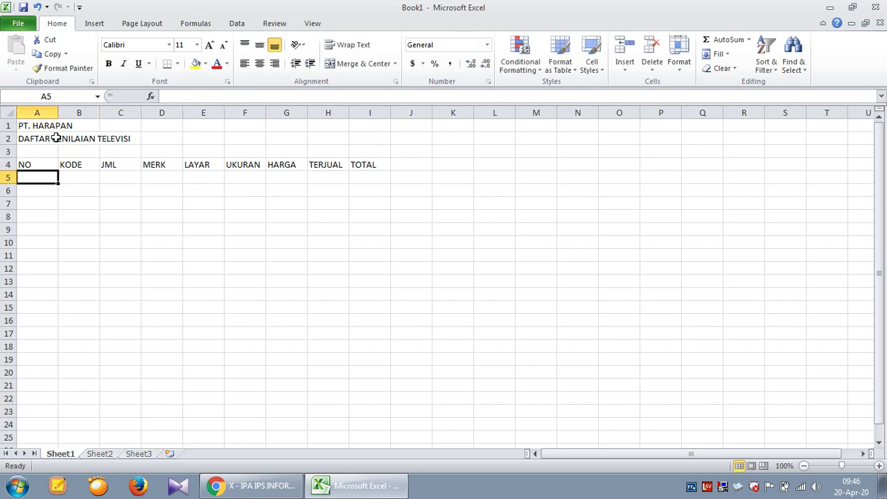
type("1")
key("Return")
type("2")
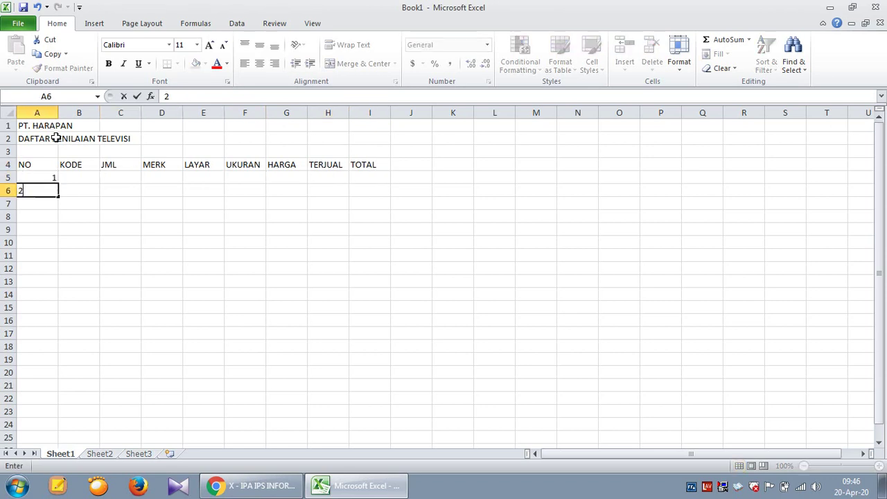
key("Return")
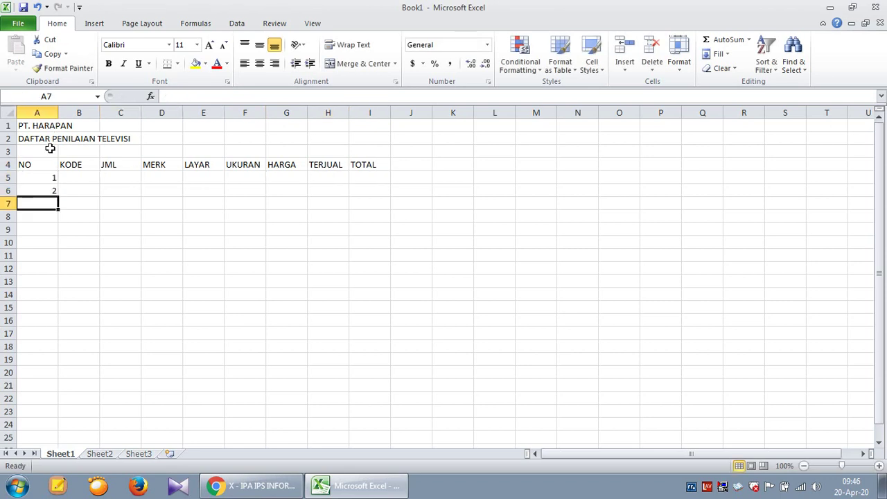
left_click_drag(44, 178, 60, 313)
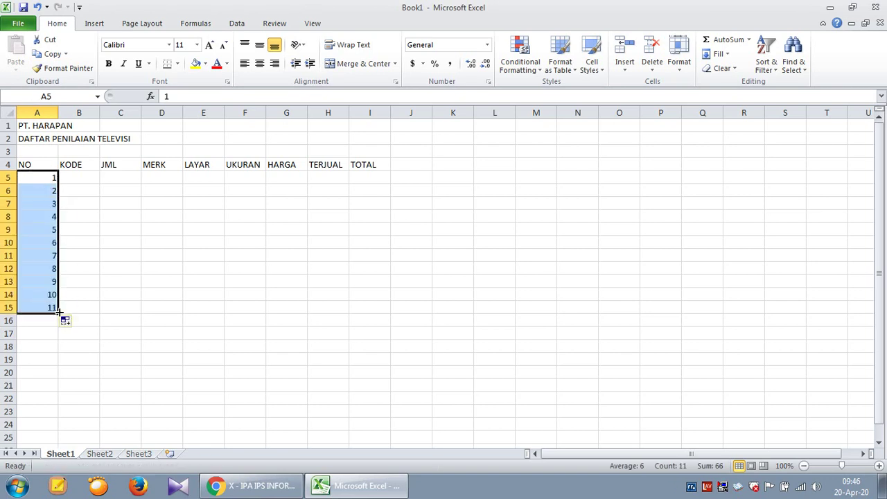
left_click(85, 292)
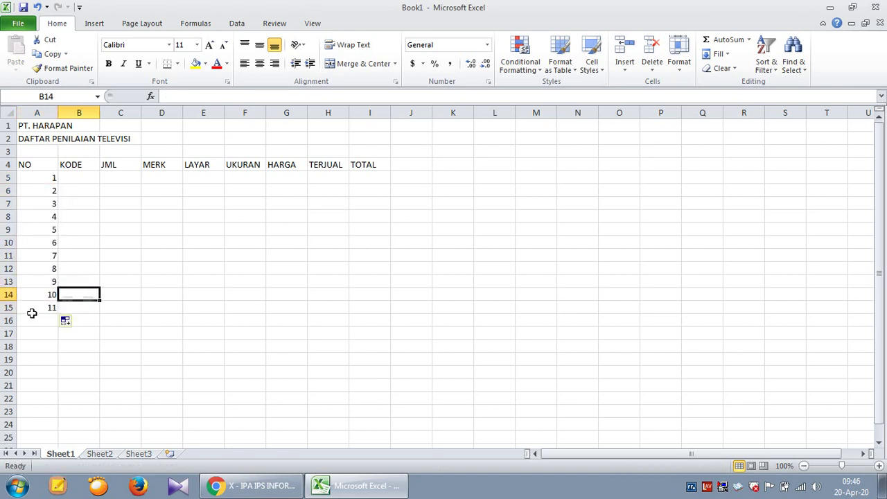
Step: Replace the content of cell A15 with the label JUMLAH and go to cell B5
left_click(32, 310)
type("j")
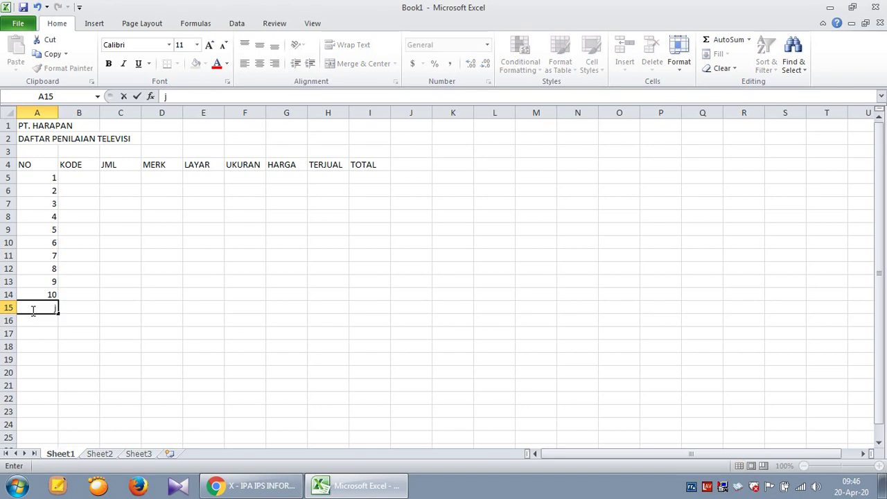
key("BackSpace")
type("JUMLAH")
key("Up")
key("Up")
key("Up")
key("Up")
key("Up")
key("Up")
key("Up")
key("Up")
key("Up")
key("Up")
key("Right")
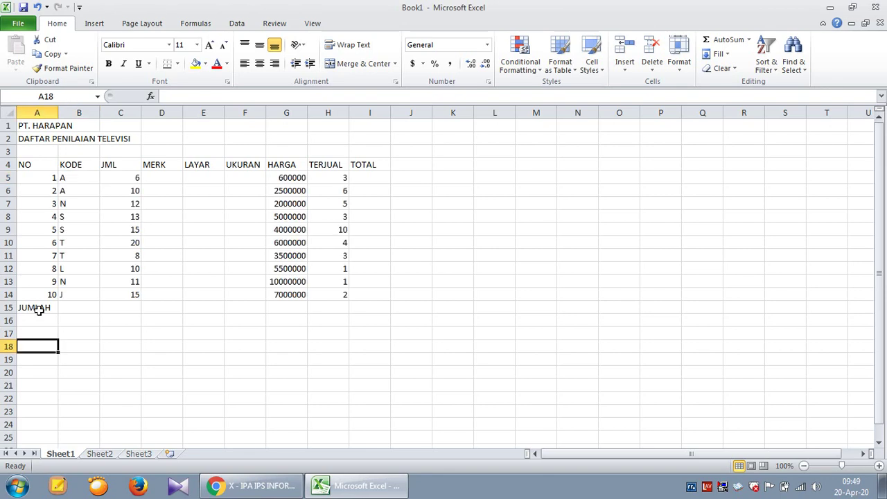
Step: Enter the heading Referensi in A18 and the headers Kode, Merek, Ukuran and Layar in A20 to D20
type("rEFERENSI")
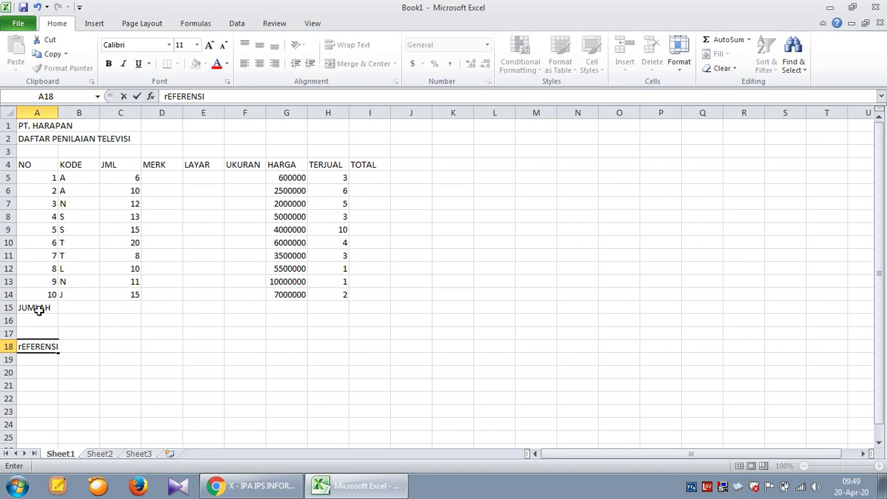
key("Return")
key("Return")
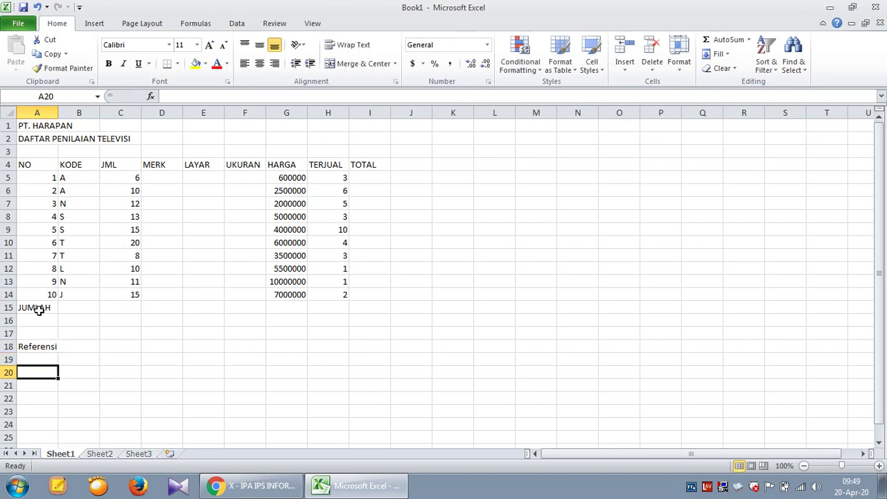
type("Kode")
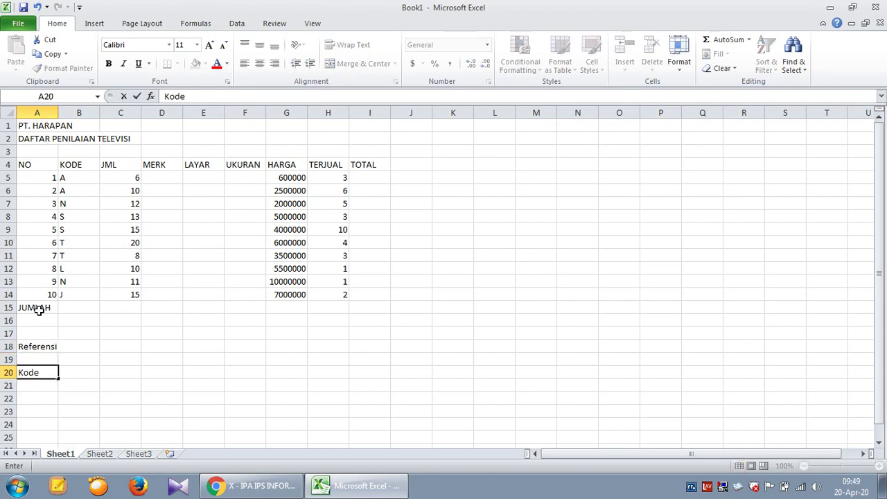
key("Tab")
type("Merek")
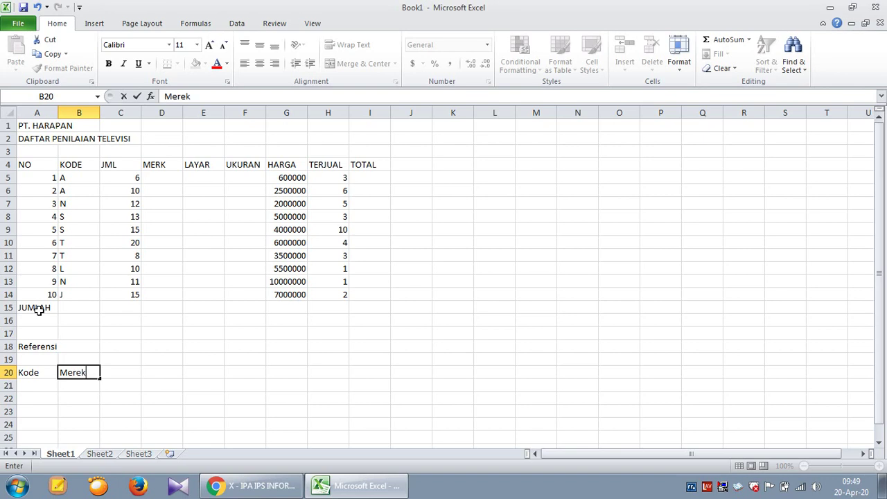
key("Tab")
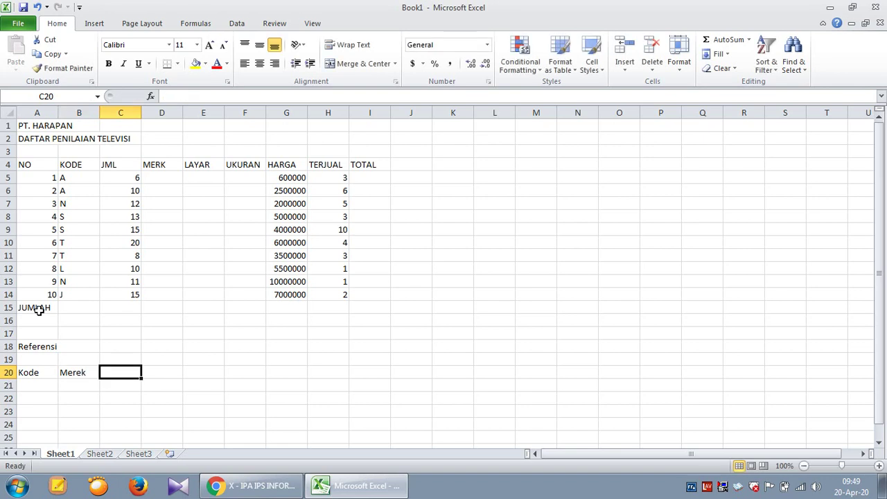
type("Ukuran")
key("Tab")
type("Layar")
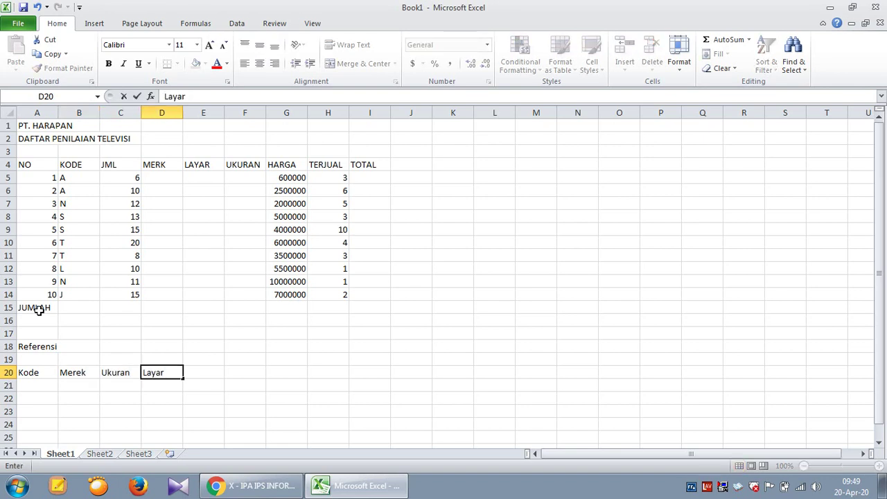
key("Return")
Step: Fill the reference table's Kode column with A, J, L, N, S and T in A21 to A26, and go to B21
key("Left")
key("Left")
key("Left")
type("A")
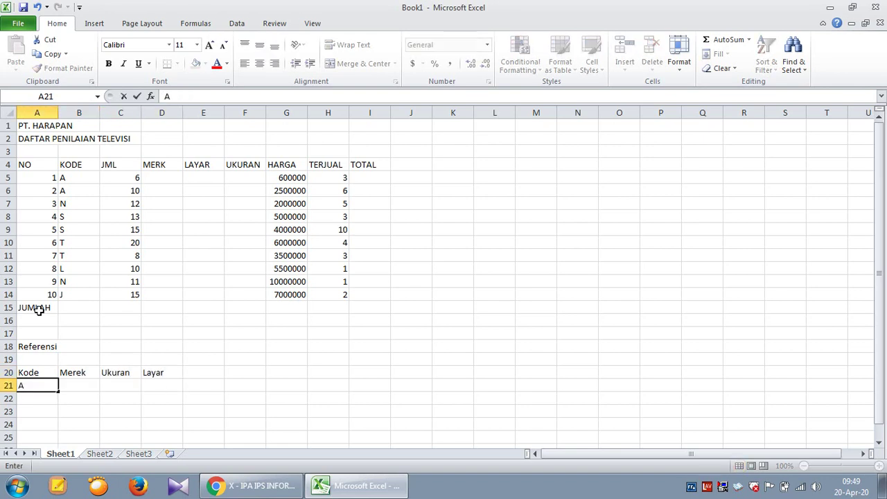
key("Return")
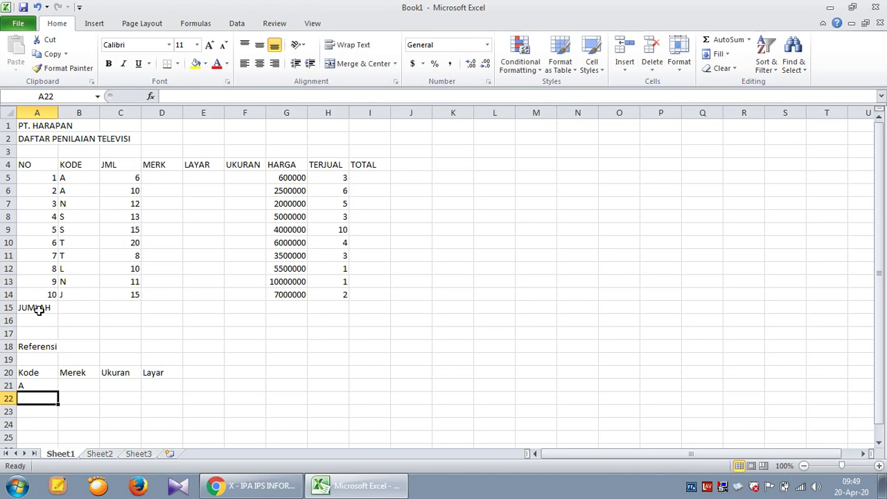
type("J")
key("Return")
type("L")
key("Return")
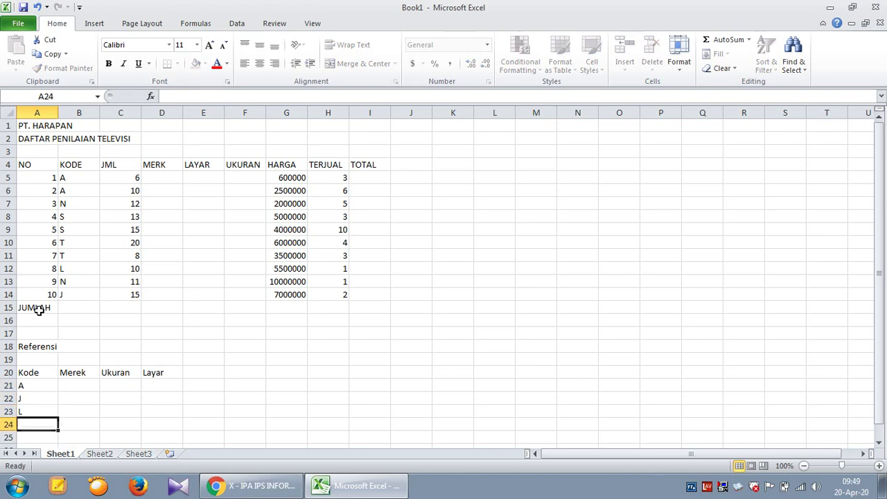
type("N")
key("Return")
type("S")
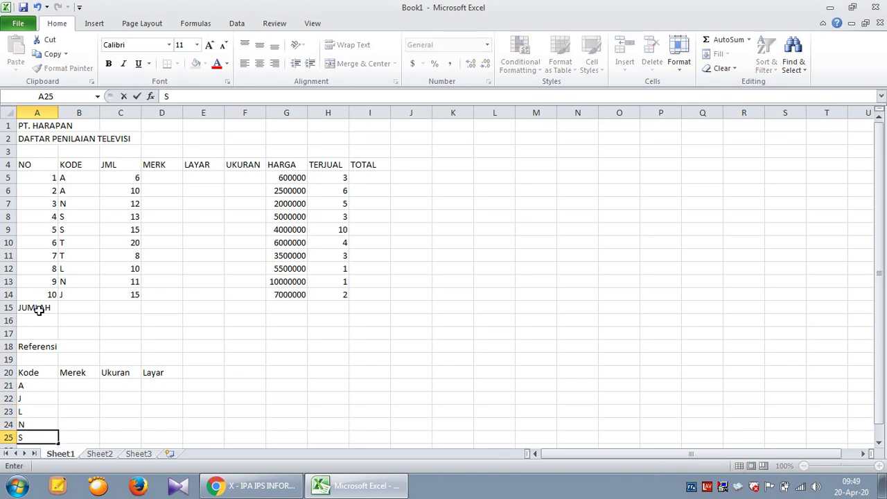
key("Return")
type("T")
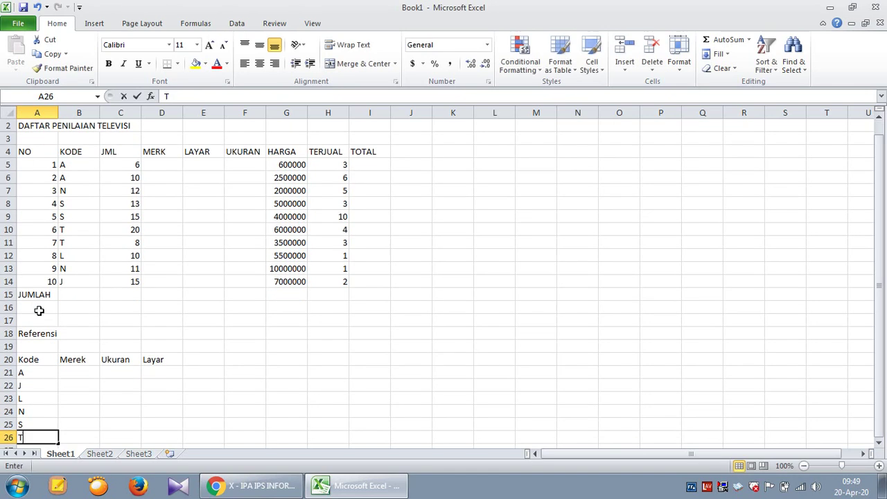
key("Up")
key("Up")
key("Up")
key("Up")
key("Up")
key("Right")
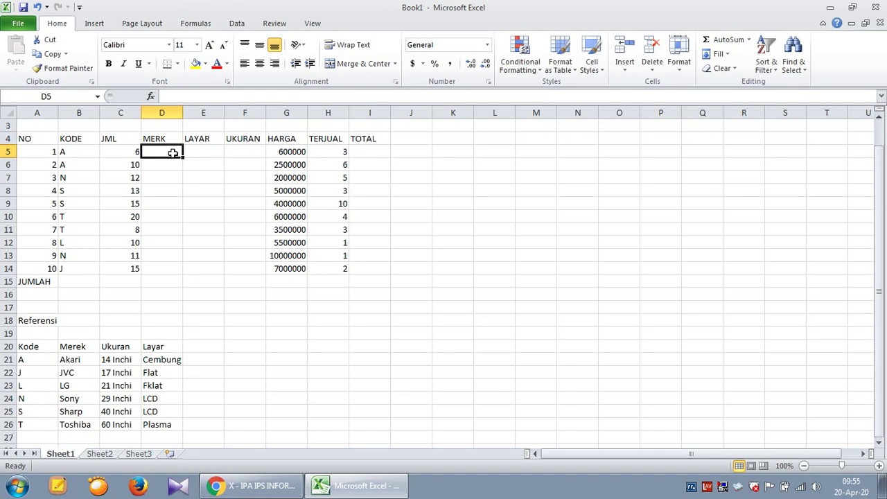
Step: Enter the formula =VLOOKUP(B5,A21:D26,2) in D5 to look up the brand for the first MERK entry
type("=vloo")
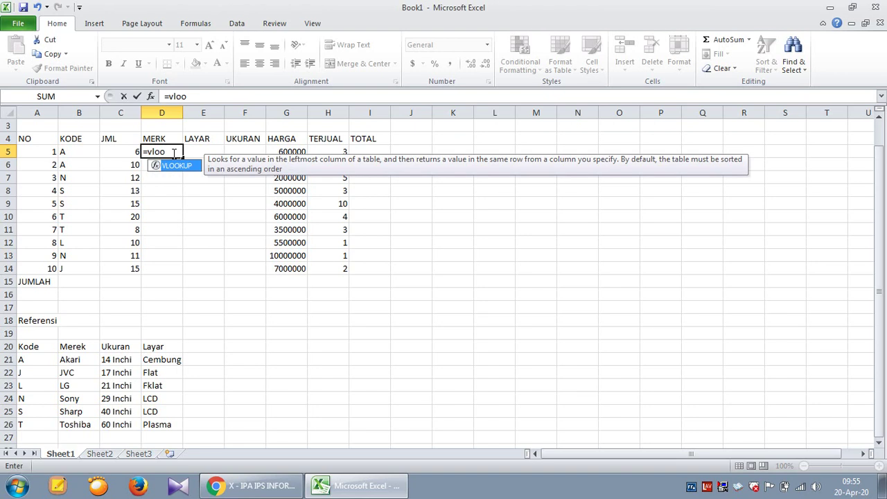
type("k")
key("BackSpace")
key("BackSpace")
key("BackSpace")
key("BackSpace")
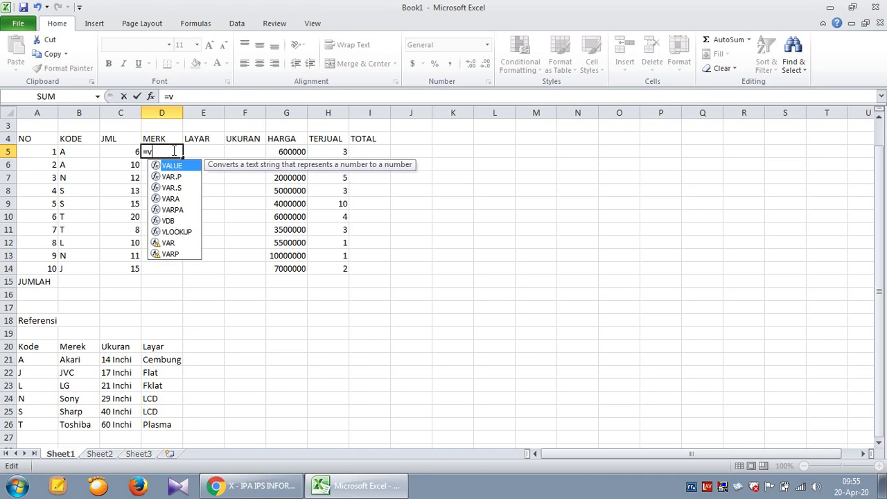
key("BackSpace")
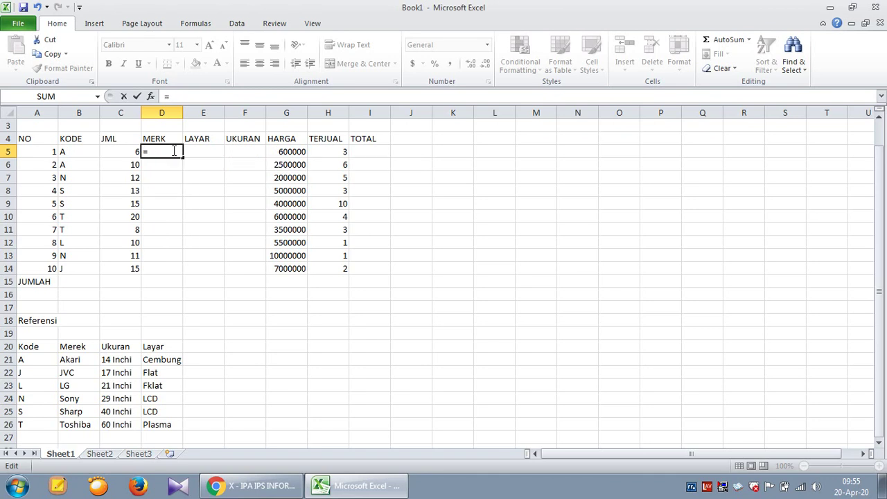
type("V")
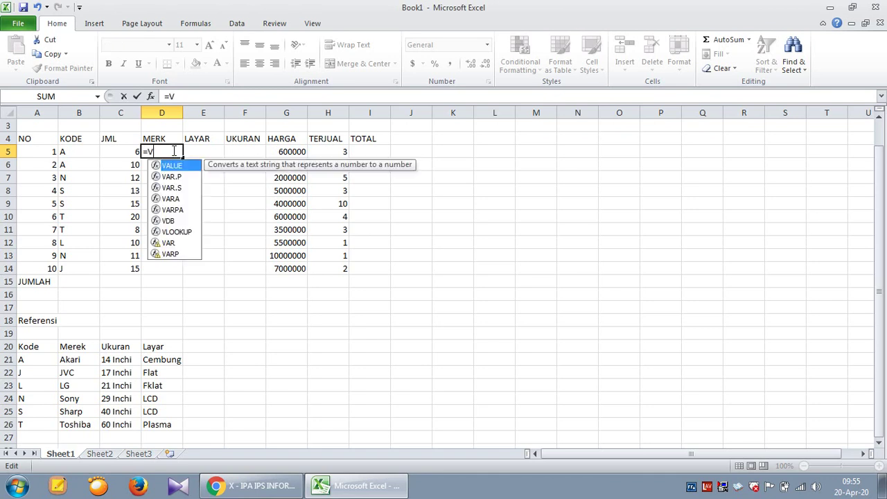
type("lookup")
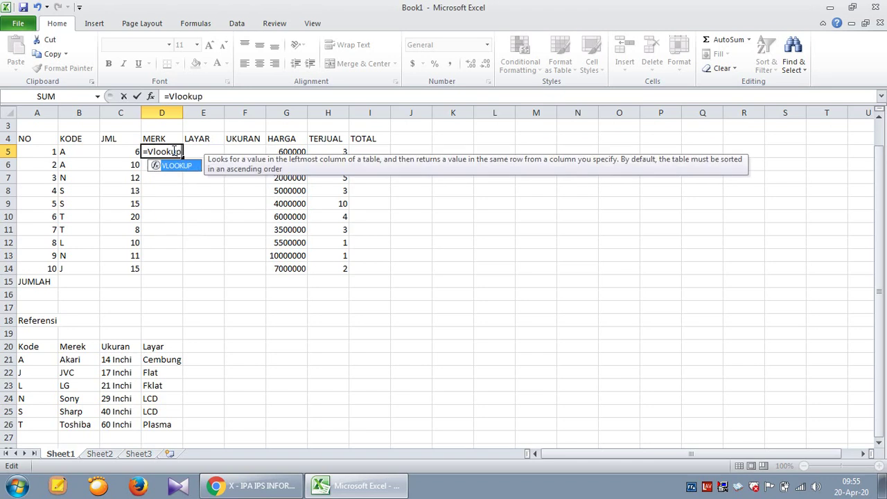
type("(")
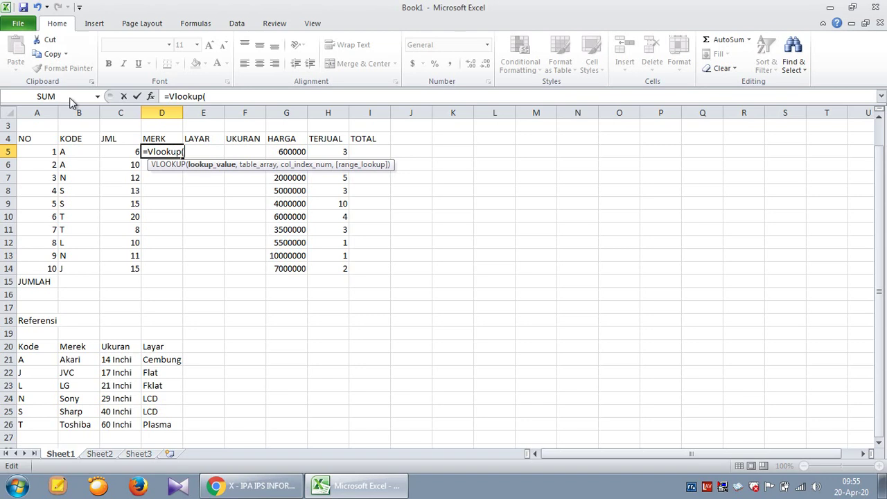
left_click(79, 152)
type(",")
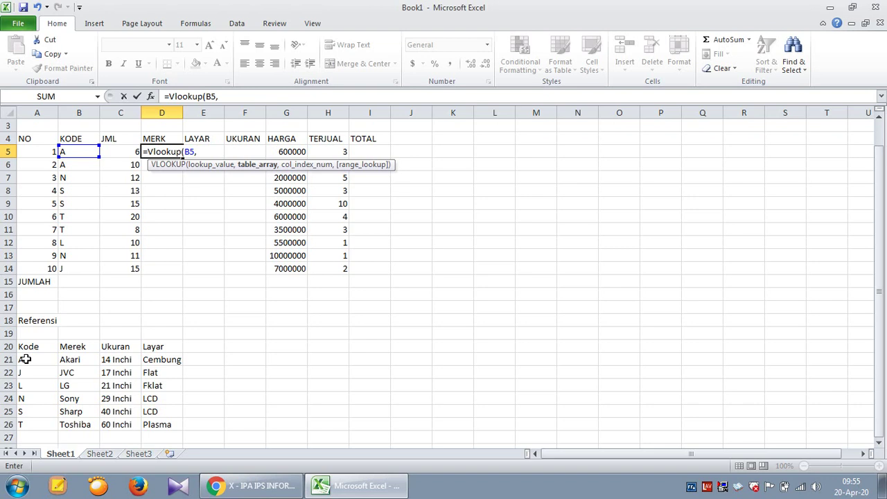
left_click_drag(25, 359, 151, 423)
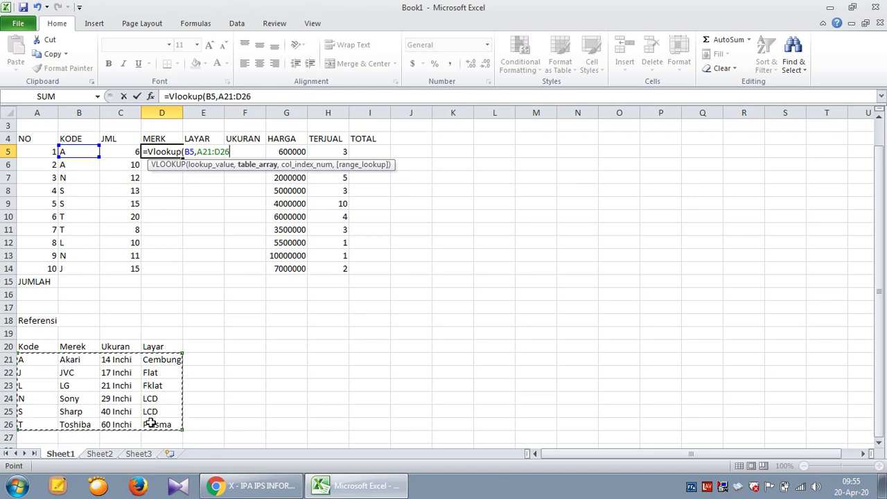
type(",")
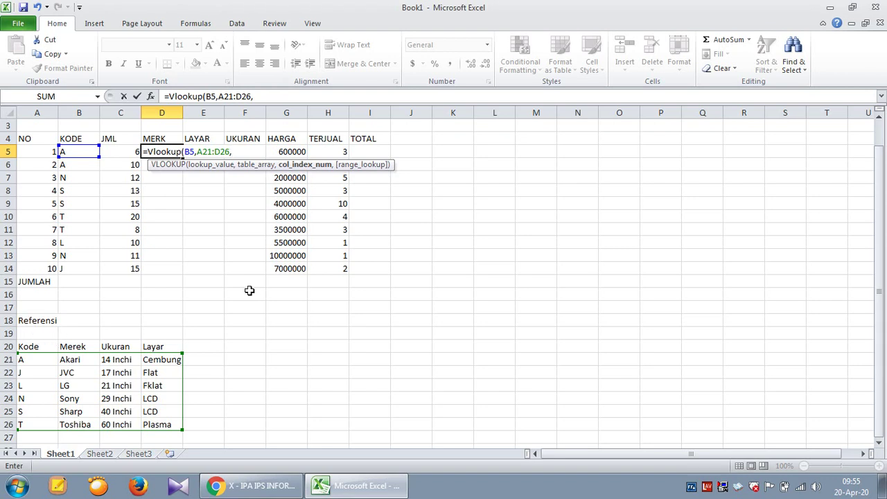
type("2)")
key("Return")
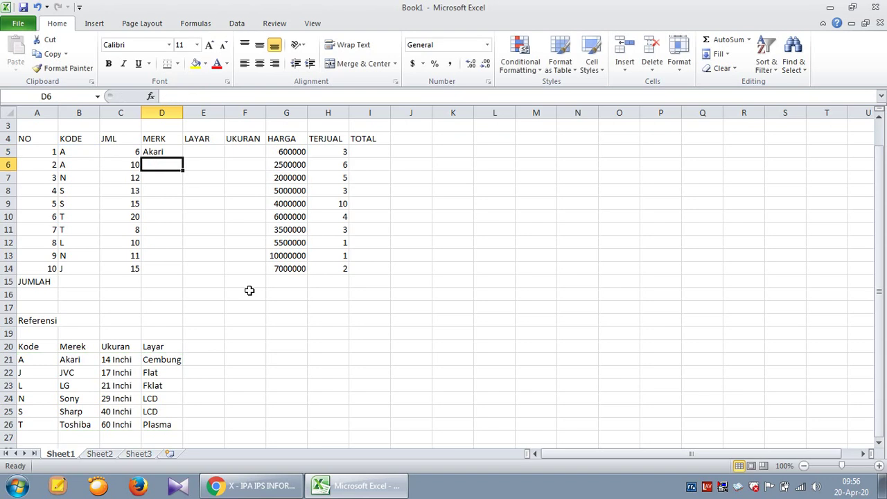
Step: Try filling the D5 lookup formula down to D14, and clear the copies in D6:D14
left_click(172, 154)
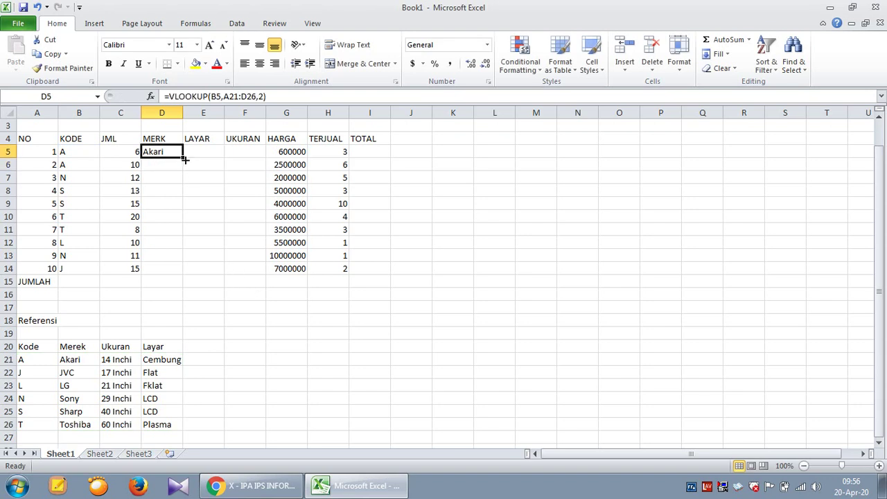
left_click_drag(185, 160, 186, 276)
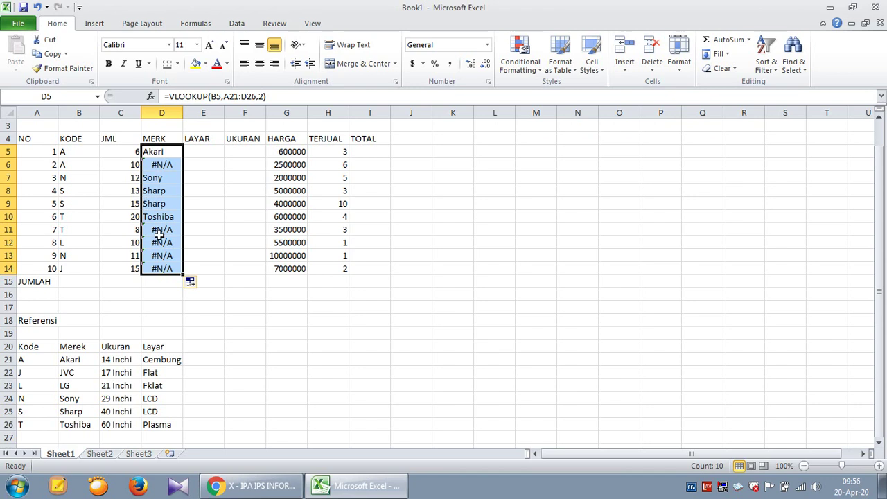
left_click(170, 167)
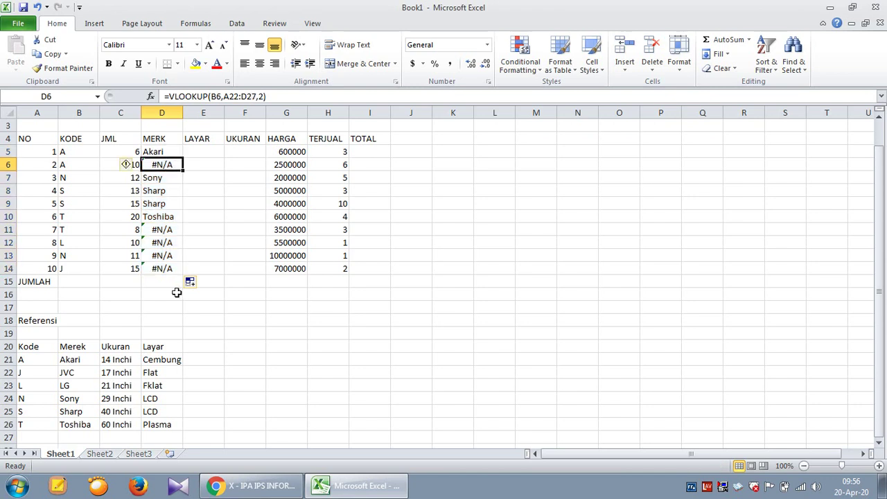
left_click(167, 268, "shift")
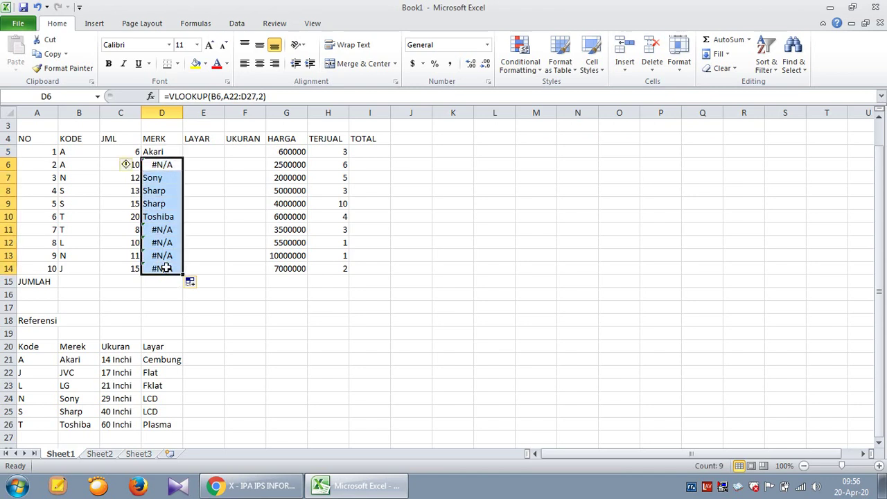
key("Delete")
Step: Make the lookup range in the D5 formula absolute as $A$21:$D$26 and fill the formula down to D14
left_click(162, 152)
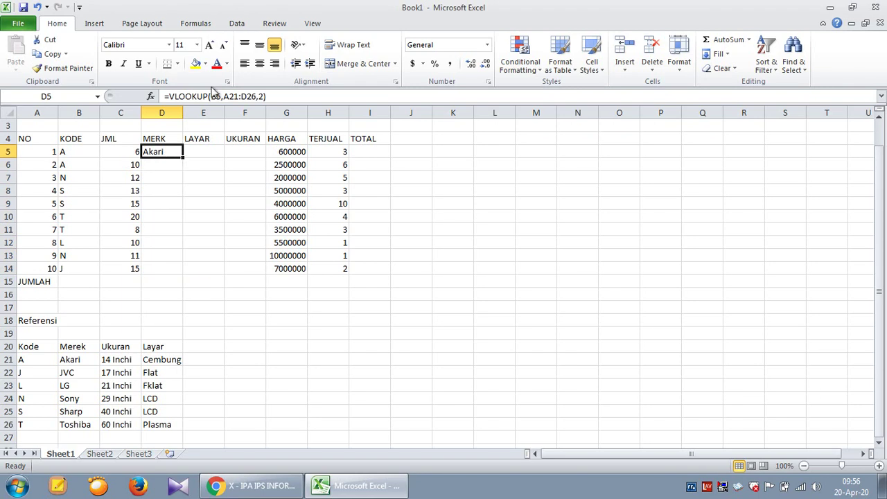
left_click(227, 96)
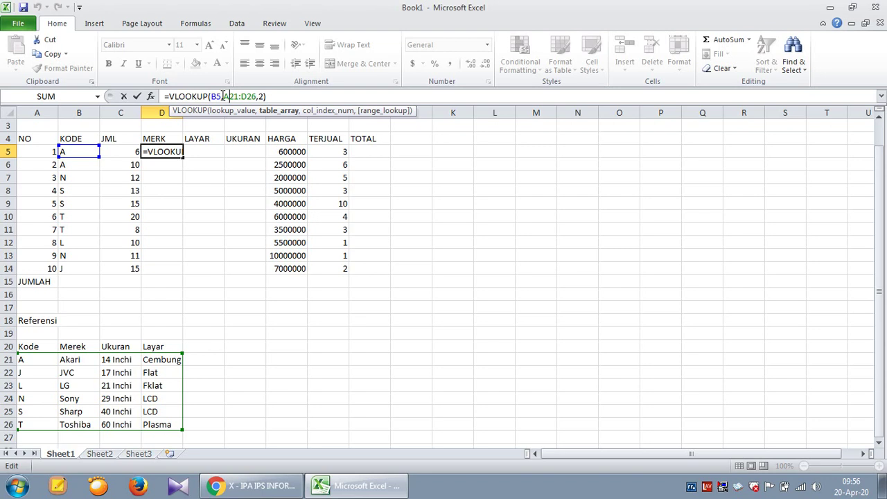
left_click(224, 96)
type("$")
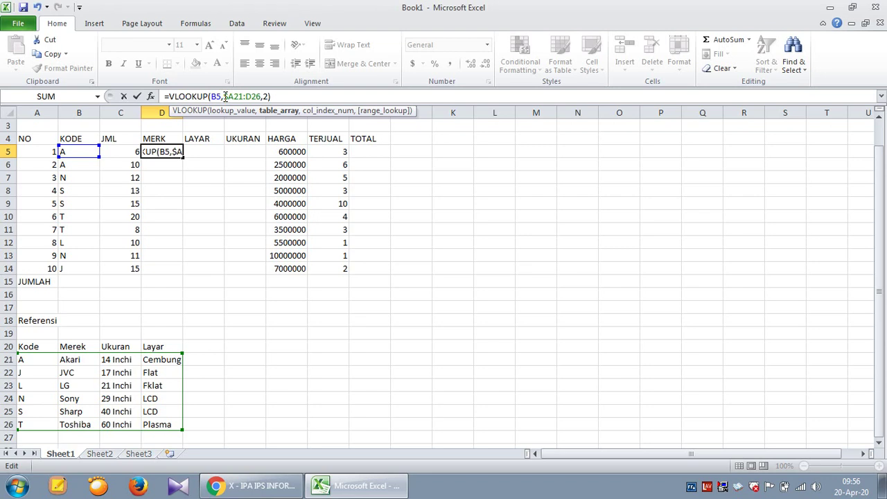
key("Right")
type("$")
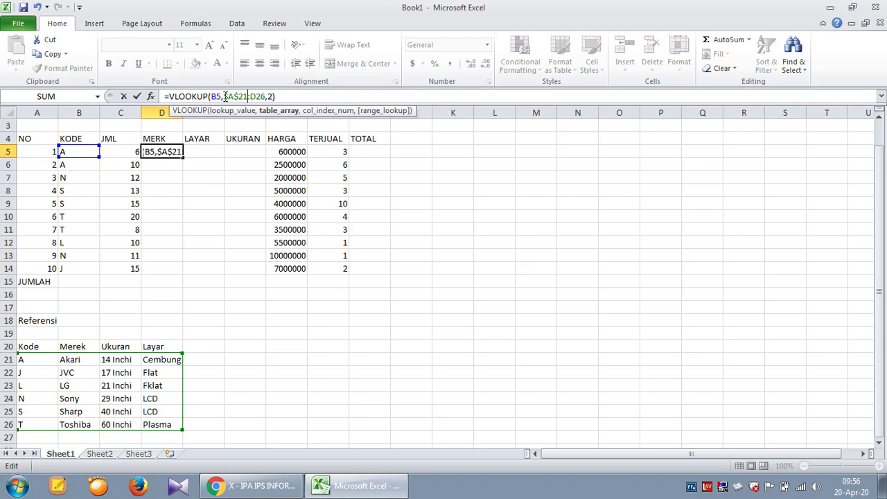
key("Right")
key("Right")
type("$")
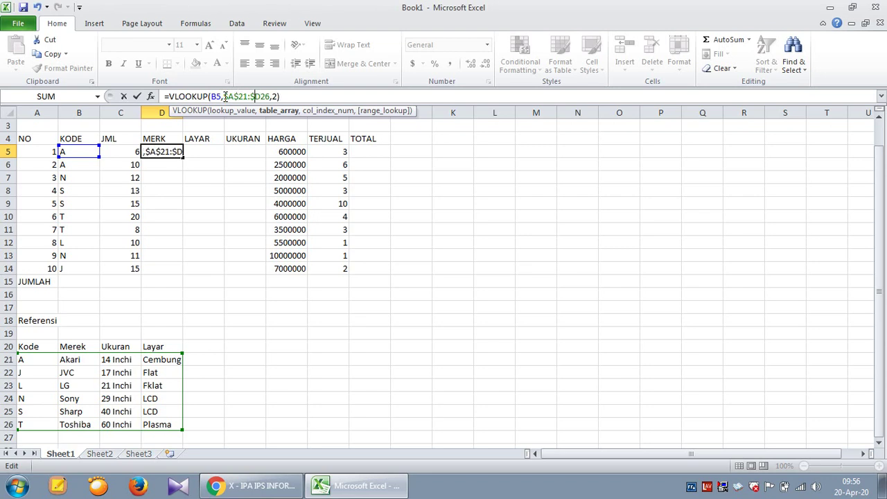
key("Right")
type("$")
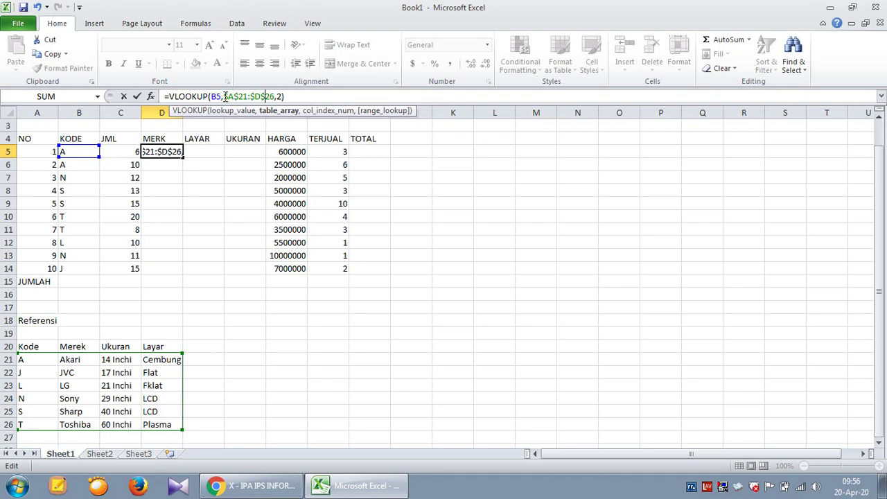
key("Return")
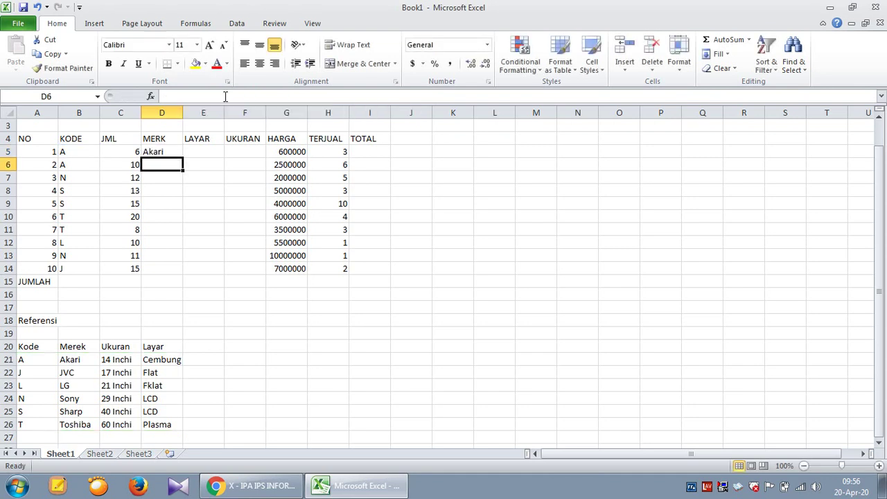
left_click(174, 149)
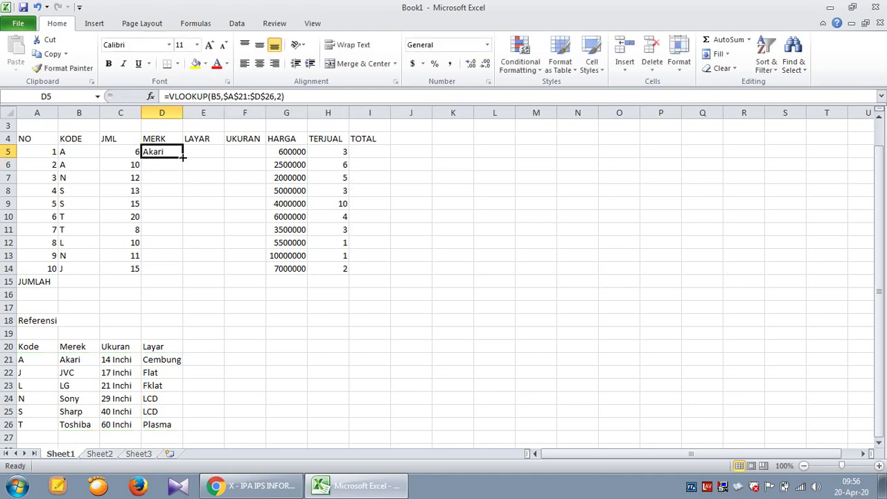
left_click_drag(182, 158, 173, 275)
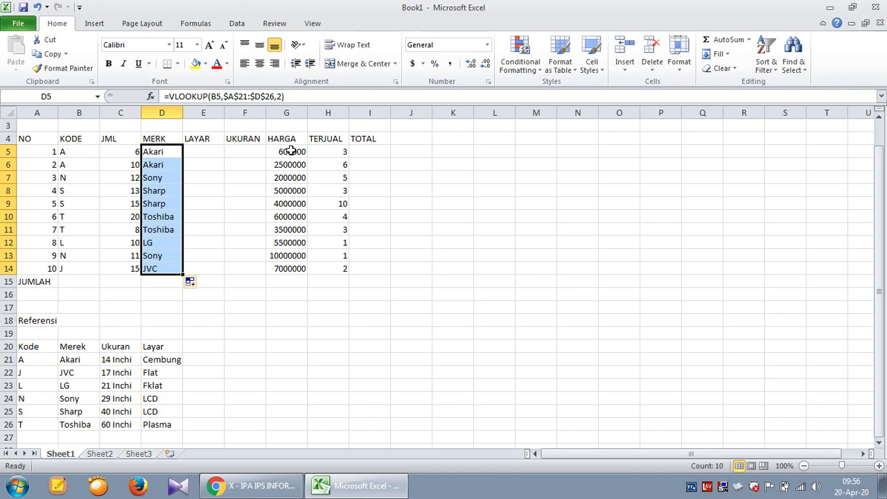
Step: Widen column G slightly and choose the Accounting format with the Rp Indonesian symbol for the HARGA values in G5:G14
left_click_drag(290, 152, 289, 269)
left_click_drag(313, 120, 321, 115)
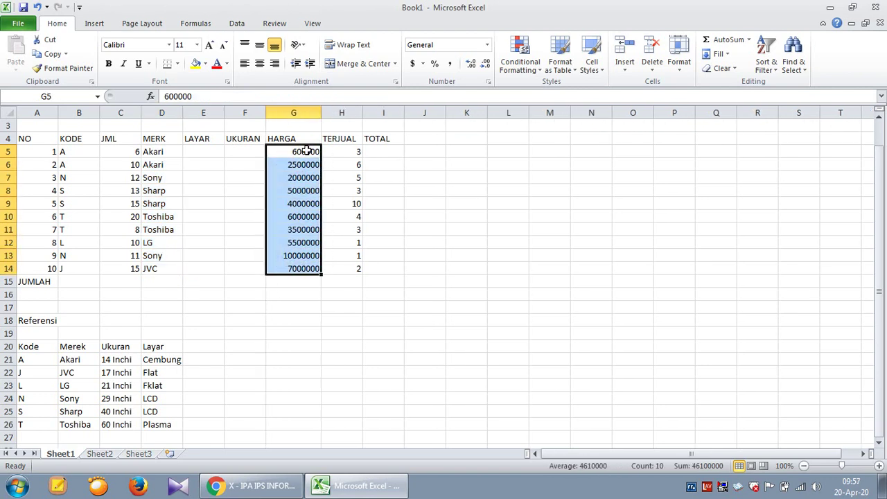
right_click(311, 156)
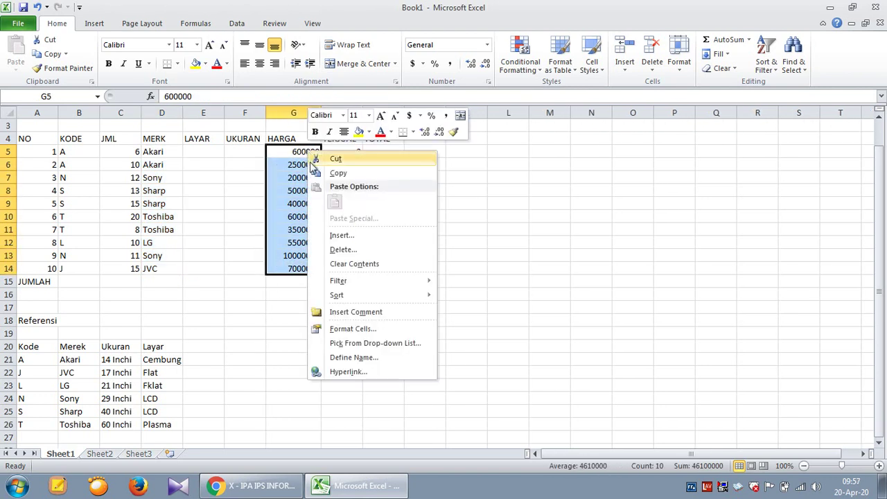
left_click(350, 326)
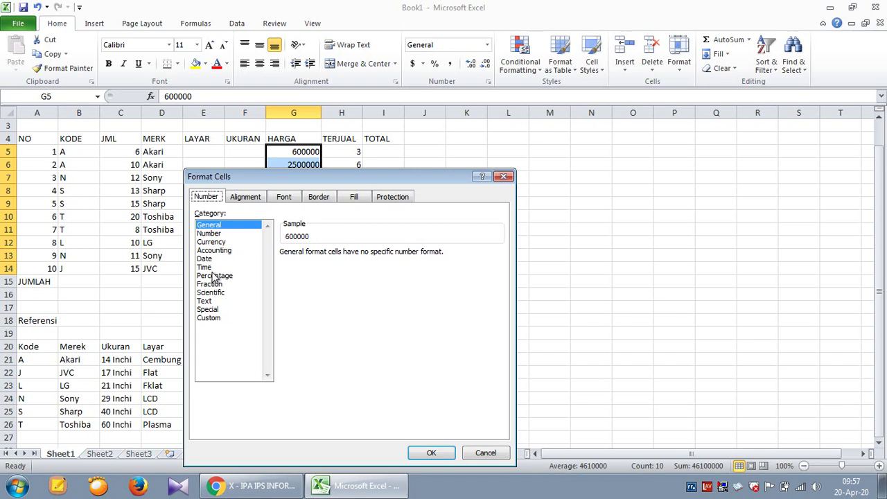
left_click(223, 251)
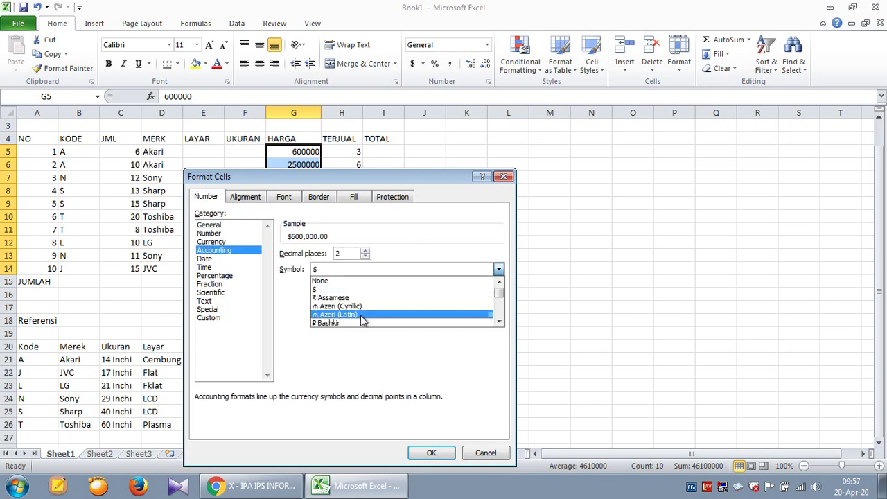
left_click(499, 323)
left_click(499, 322)
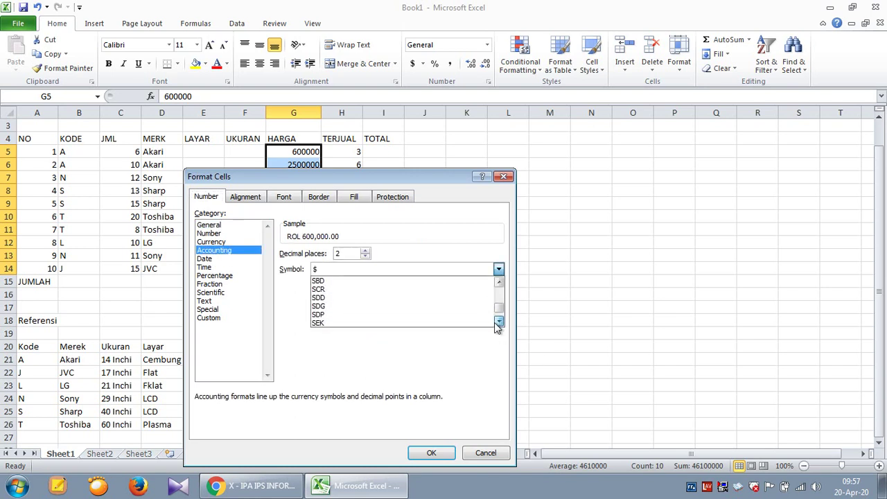
left_click(498, 322)
left_click(499, 323)
left_click(498, 323)
left_click(499, 322)
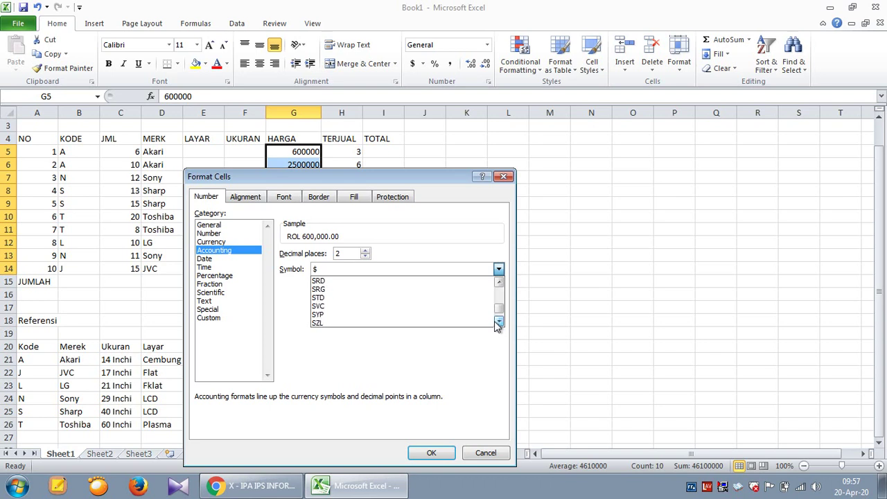
left_click_drag(499, 313, 498, 305)
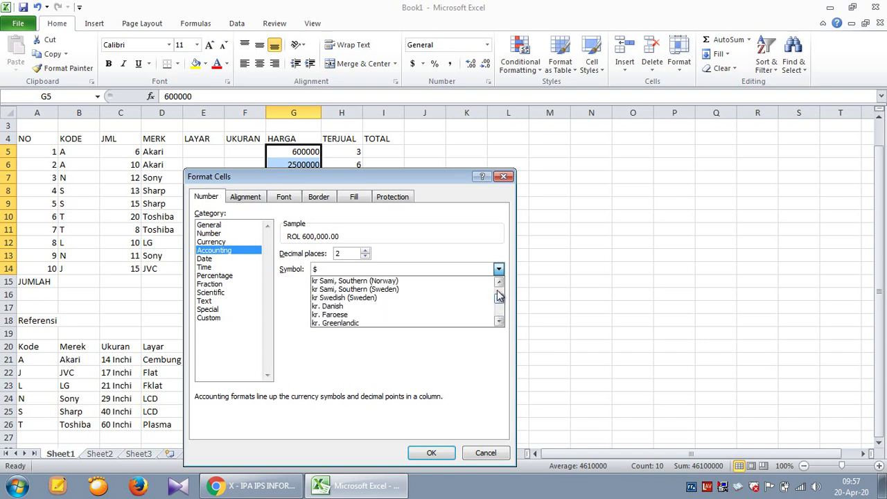
left_click(499, 282)
left_click(498, 283)
left_click(498, 282)
left_click(500, 313)
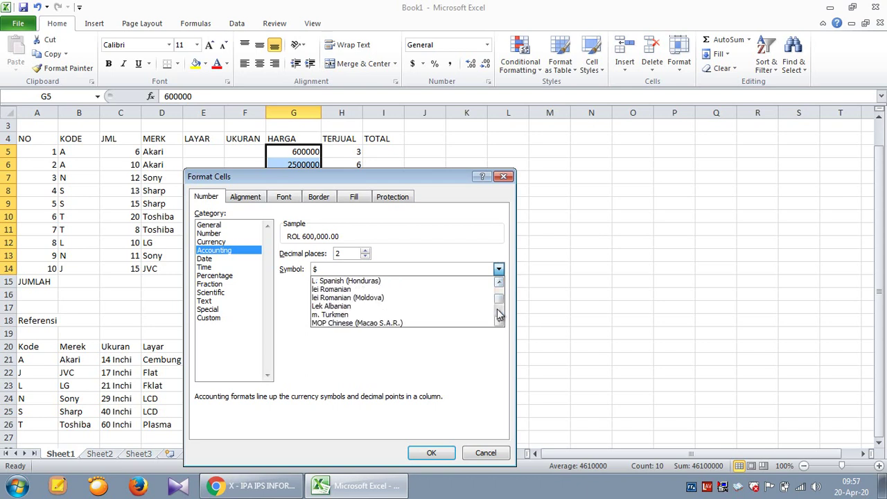
left_click(500, 314)
left_click(499, 314)
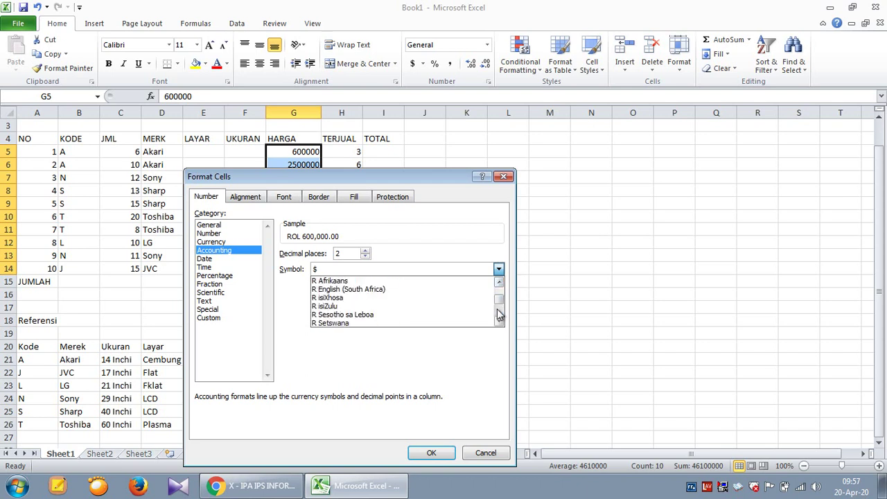
left_click(500, 313)
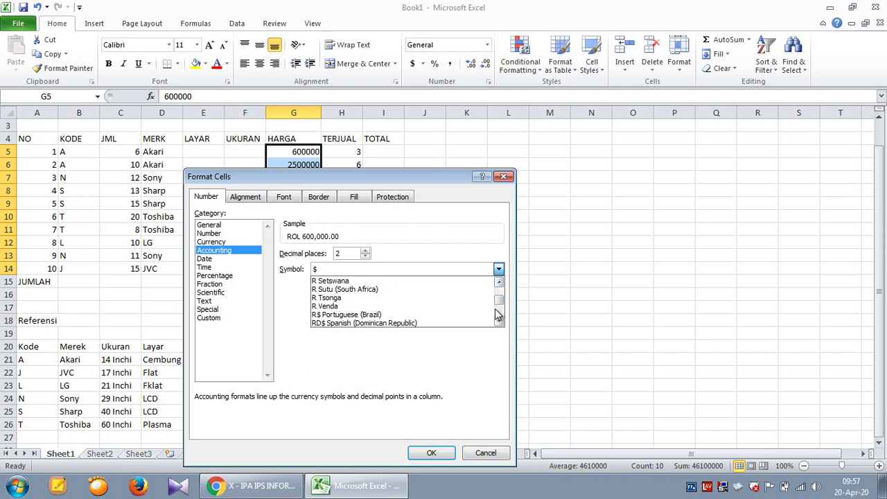
left_click(498, 314)
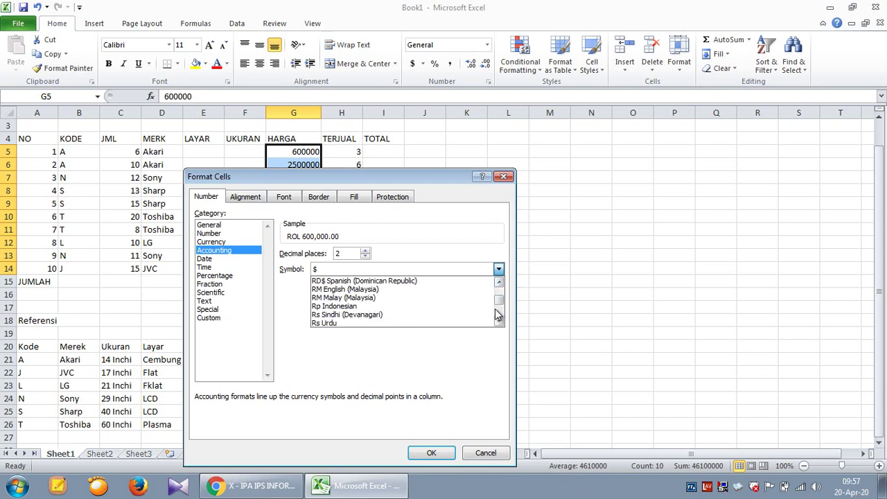
left_click(389, 308)
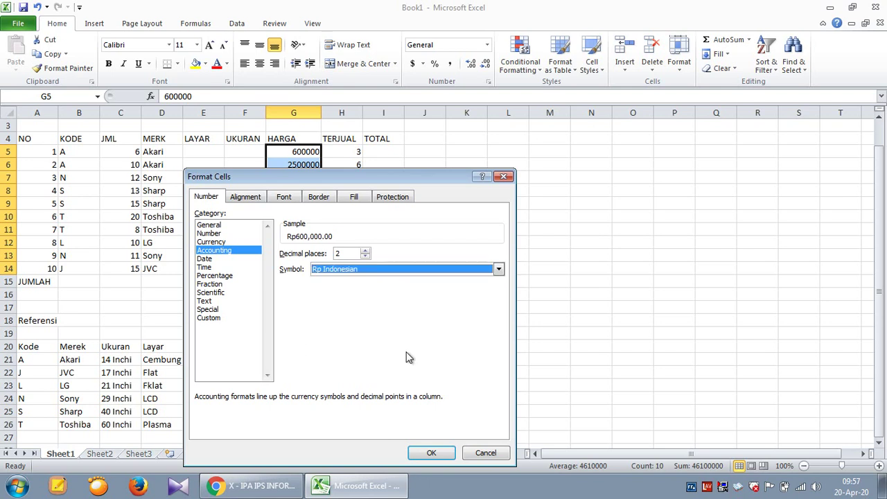
Step: Apply the HARGA number format with 0 decimal places and widen column G to fit the full prices
double_click(366, 257)
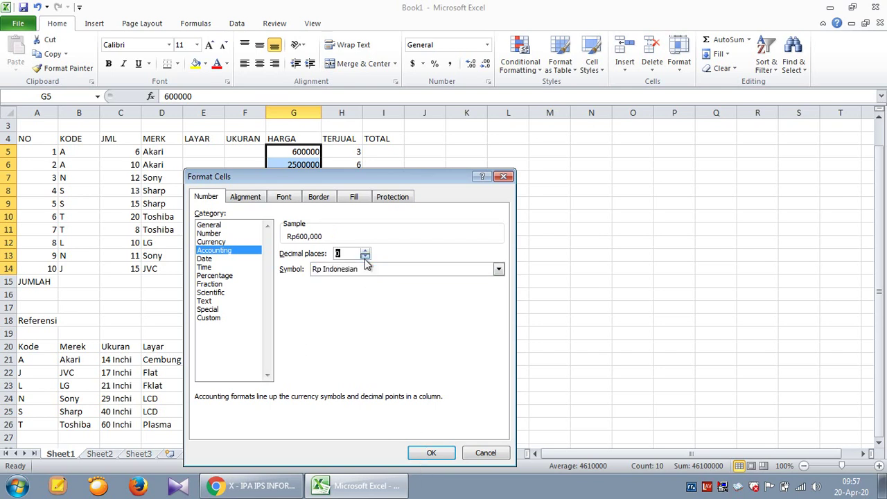
left_click(430, 453)
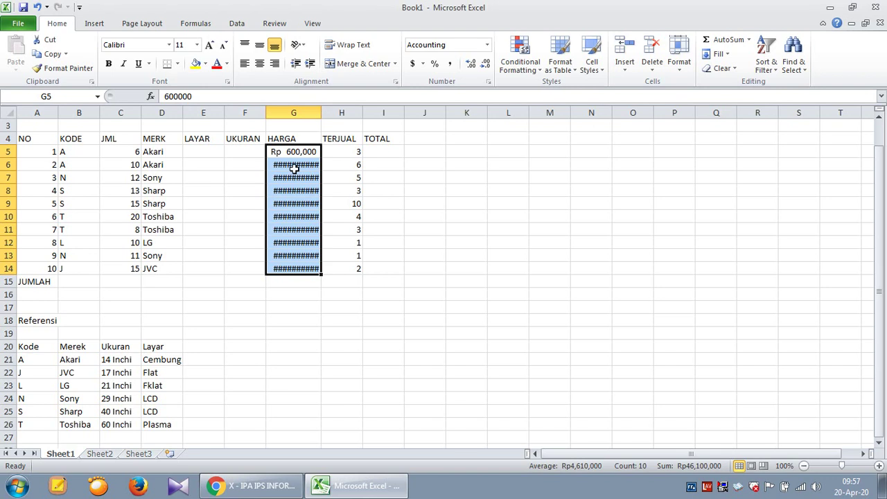
left_click_drag(321, 113, 354, 116)
left_click(485, 361)
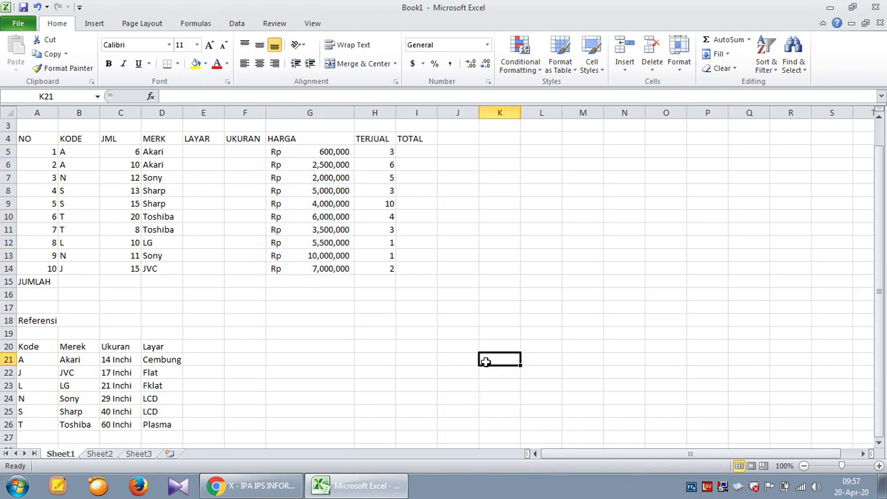